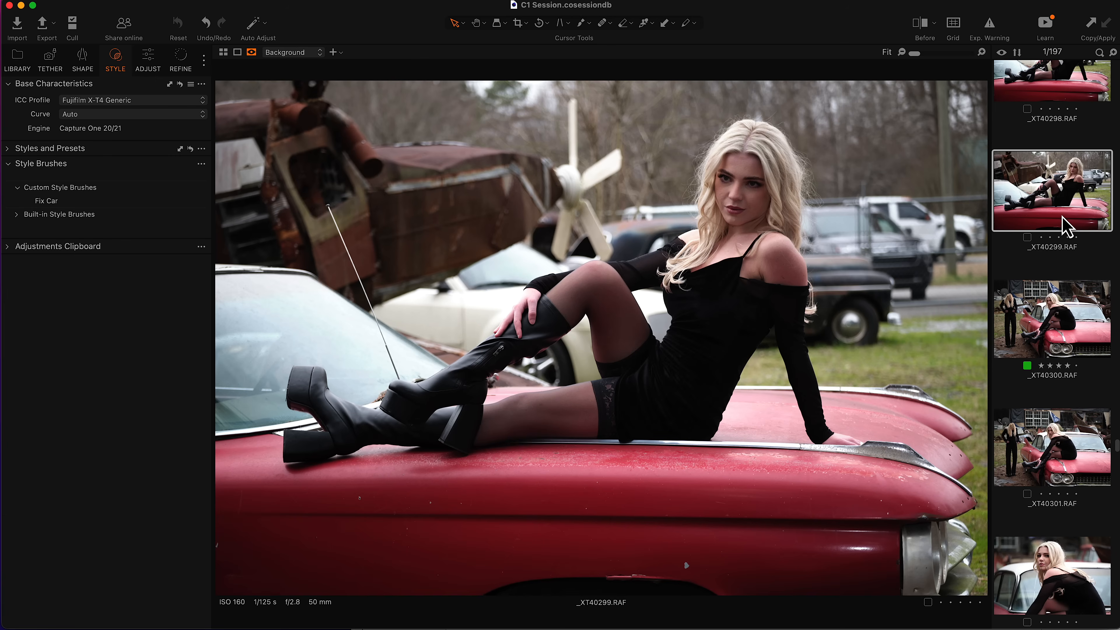
Step: Move to another photo and paint over the red car hood with the Fix Car style brush
{"action": "key", "text": "Down"}
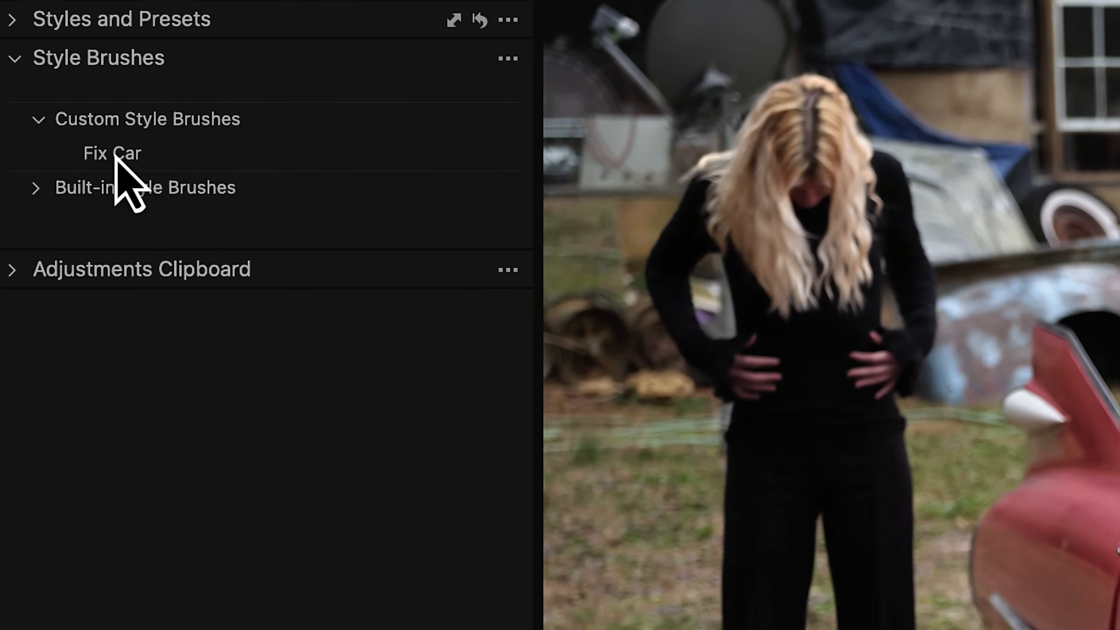
{"action": "left_click", "coordinate": [47, 201]}
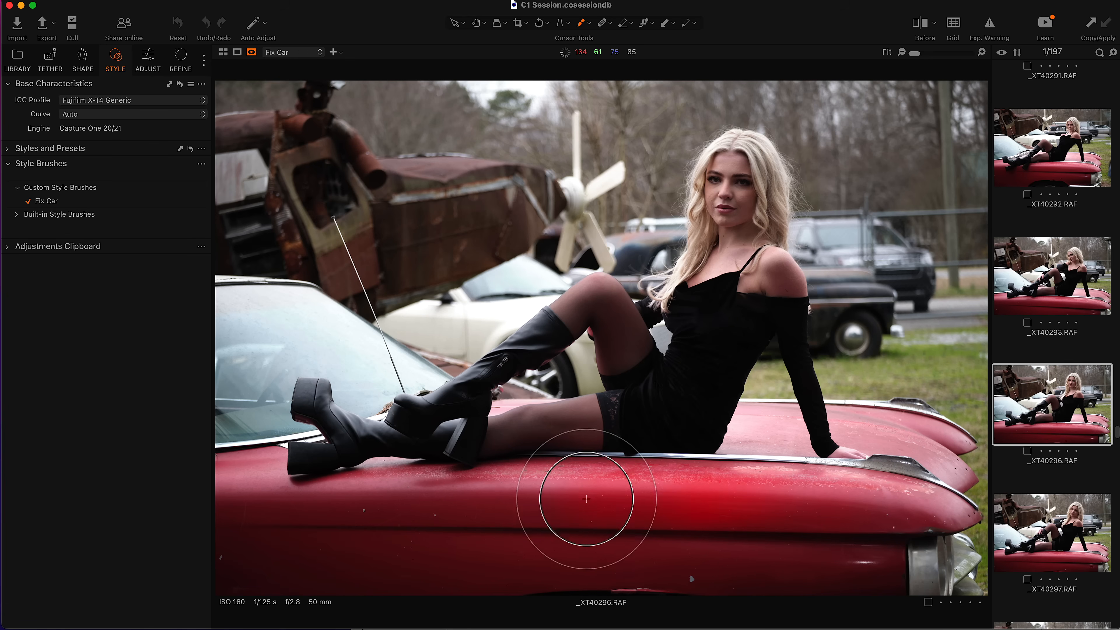
{"action": "mouse_move", "coordinate": [738, 510]}
{"action": "left_mouse_down"}
{"action": "mouse_move", "coordinate": [783, 500]}
{"action": "mouse_move", "coordinate": [393, 490]}
{"action": "mouse_move", "coordinate": [807, 556]}
{"action": "mouse_move", "coordinate": [745, 488]}
{"action": "mouse_move", "coordinate": [776, 432]}
{"action": "mouse_move", "coordinate": [829, 426]}
{"action": "mouse_move", "coordinate": [949, 472]}
{"action": "left_mouse_up"}
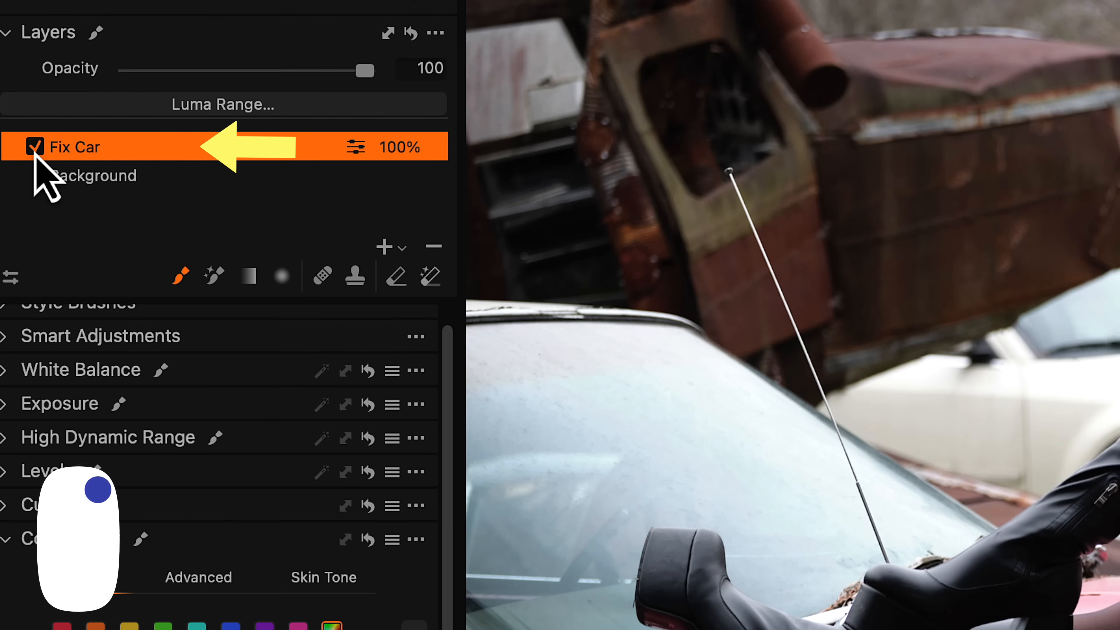
Step: Set the brush flow to 50 and paint more of the red car hood
{"action": "right_click", "coordinate": [1098, 325]}
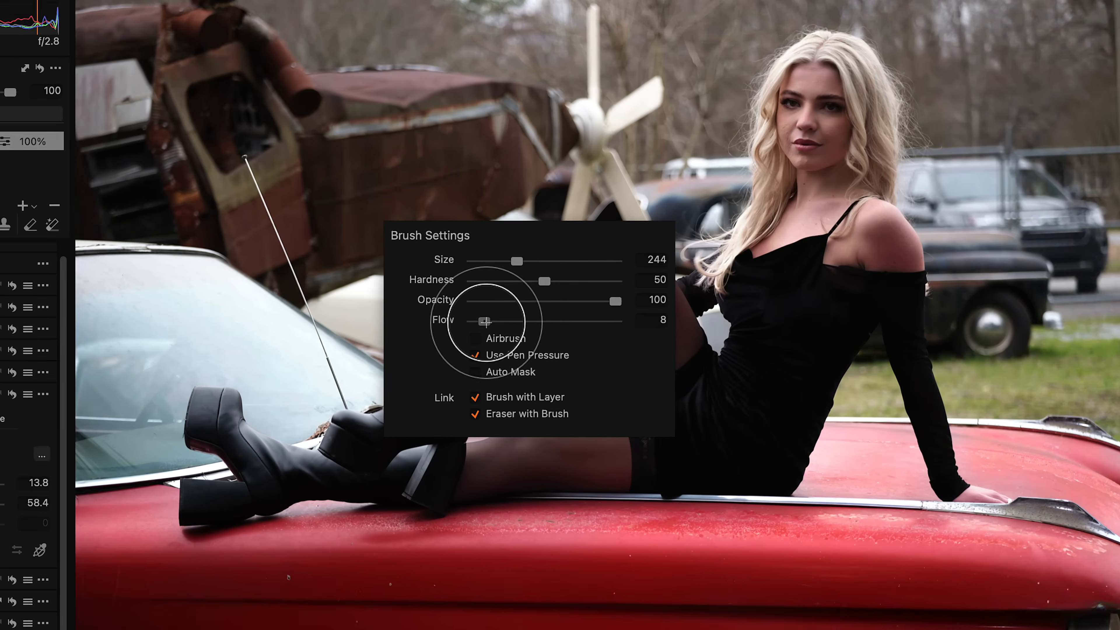
{"action": "left_click_drag", "start_coordinate": [1101, 427], "coordinate": [1110, 427]}
{"action": "left_click_drag", "start_coordinate": [462, 302], "coordinate": [549, 301]}
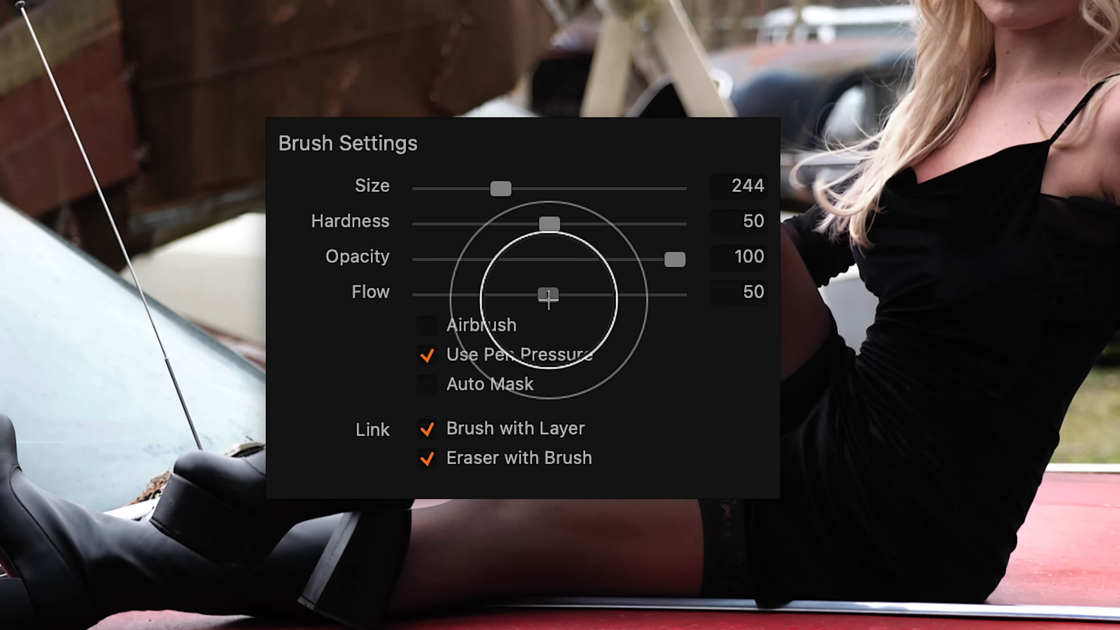
{"action": "left_click_drag", "start_coordinate": [675, 514], "coordinate": [576, 518]}
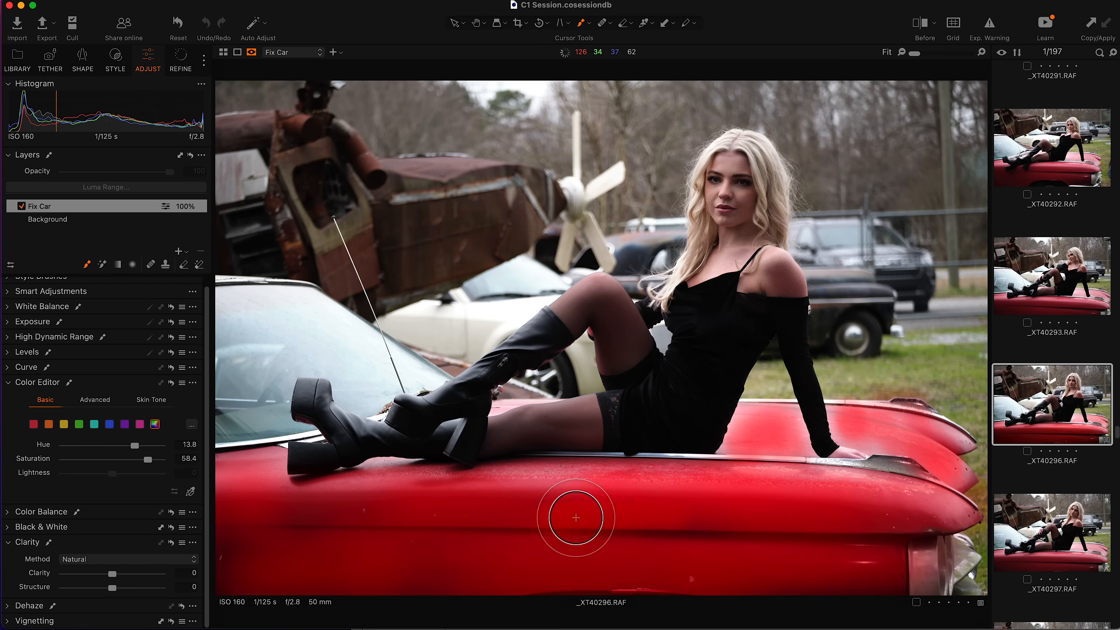
{"action": "mouse_move", "coordinate": [430, 499]}
{"action": "left_mouse_down"}
{"action": "mouse_move", "coordinate": [377, 582]}
{"action": "mouse_move", "coordinate": [476, 540]}
{"action": "mouse_move", "coordinate": [272, 518]}
{"action": "mouse_move", "coordinate": [392, 502]}
{"action": "left_mouse_up"}
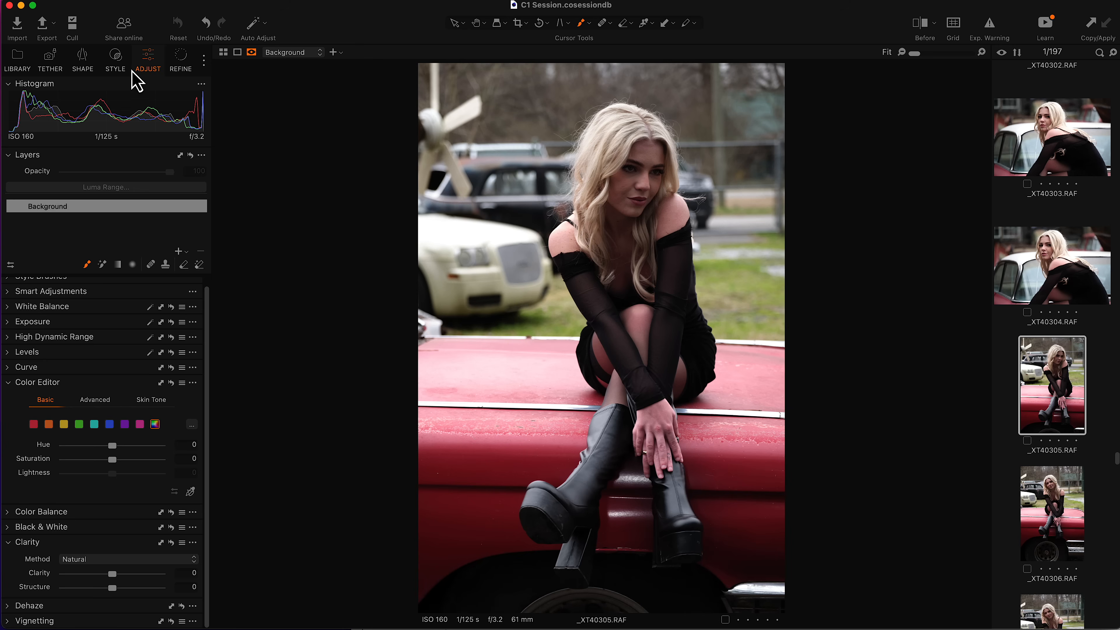
Step: Paint the red car in this photo with the Fix Car style brush
{"action": "left_click", "coordinate": [115, 60]}
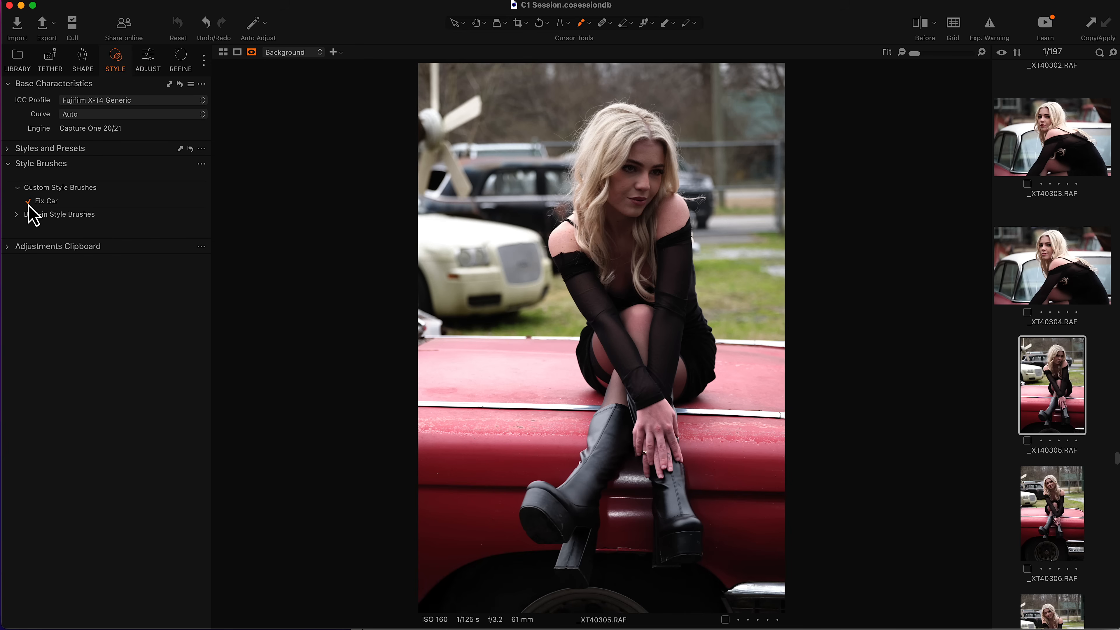
{"action": "left_click_drag", "start_coordinate": [426, 533], "coordinate": [456, 544]}
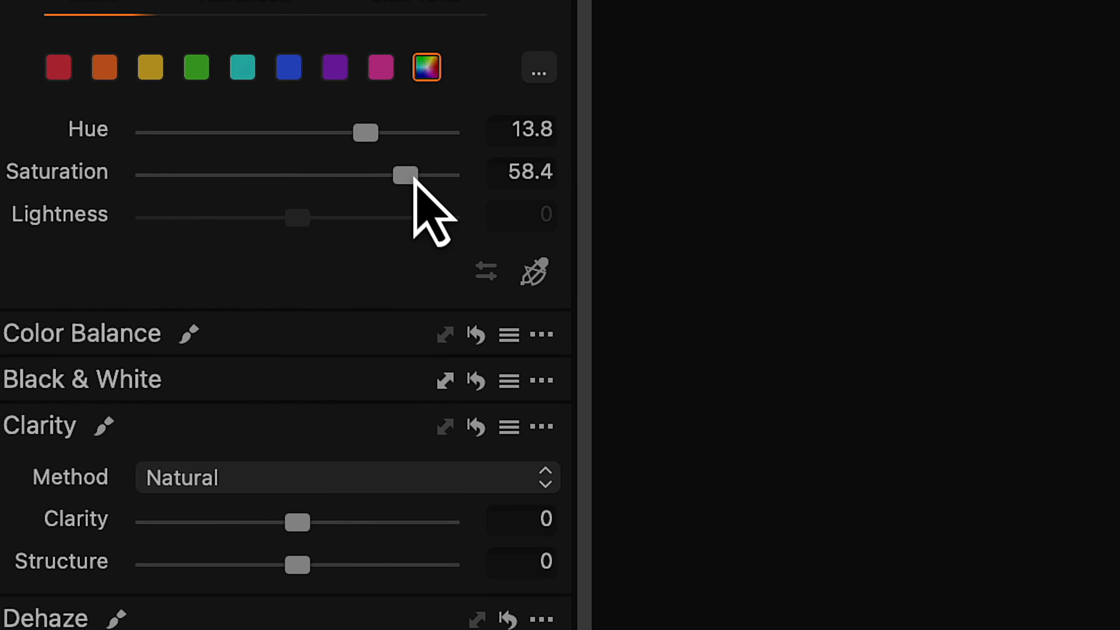
Step: Raise the layer's Color Editor saturation to 80 and lower its exposure to -0.39
{"action": "left_click_drag", "start_coordinate": [152, 461], "coordinate": [180, 463]}
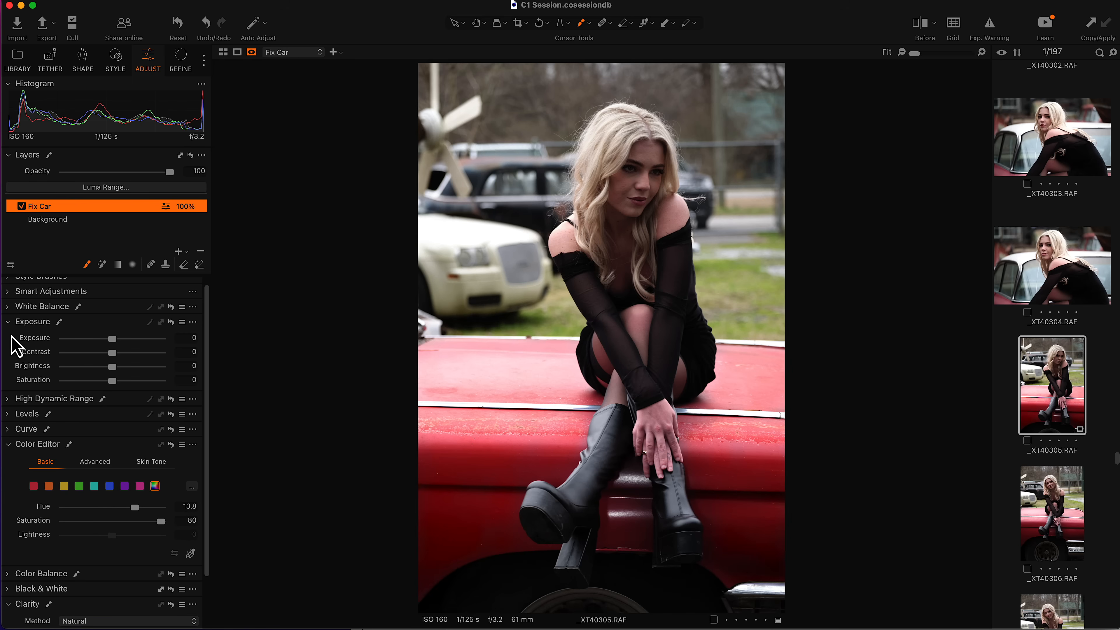
{"action": "left_click_drag", "start_coordinate": [107, 342], "coordinate": [99, 345]}
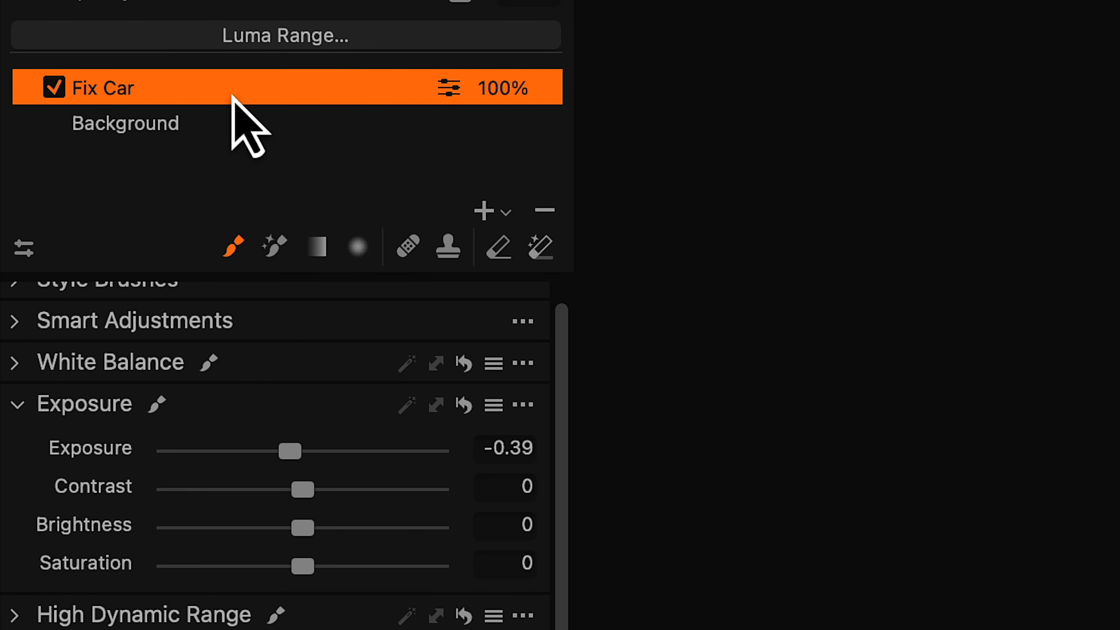
Step: Save the Fix Car layer's adjustments as a style brush named Fix Car, replacing the existing file
{"action": "right_click", "coordinate": [232, 95]}
{"action": "left_click", "coordinate": [723, 514]}
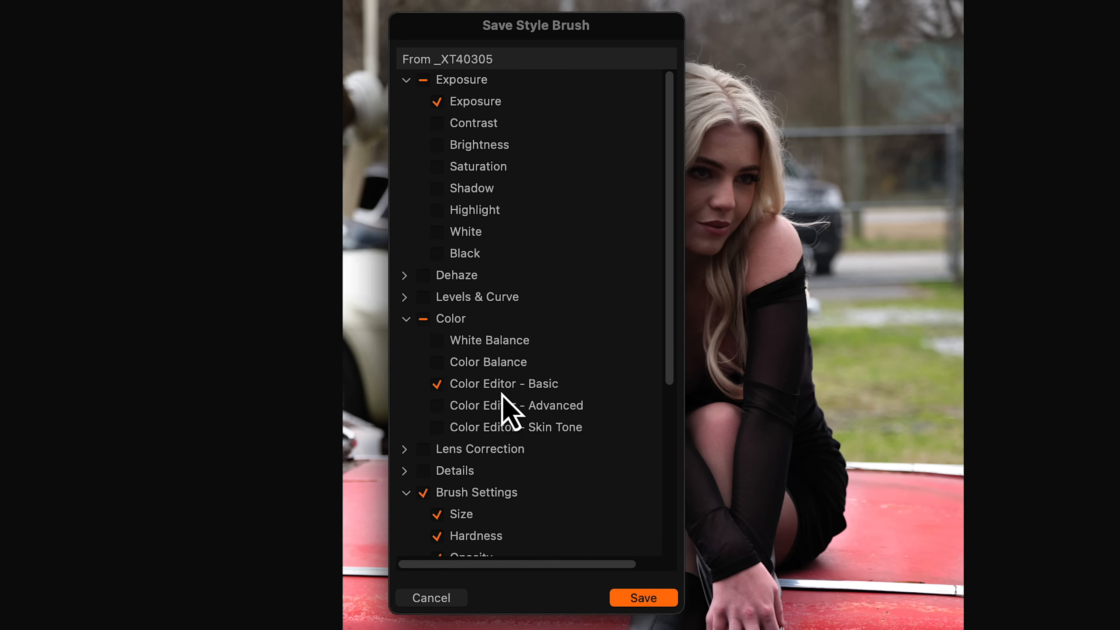
{"action": "left_click", "coordinate": [645, 604]}
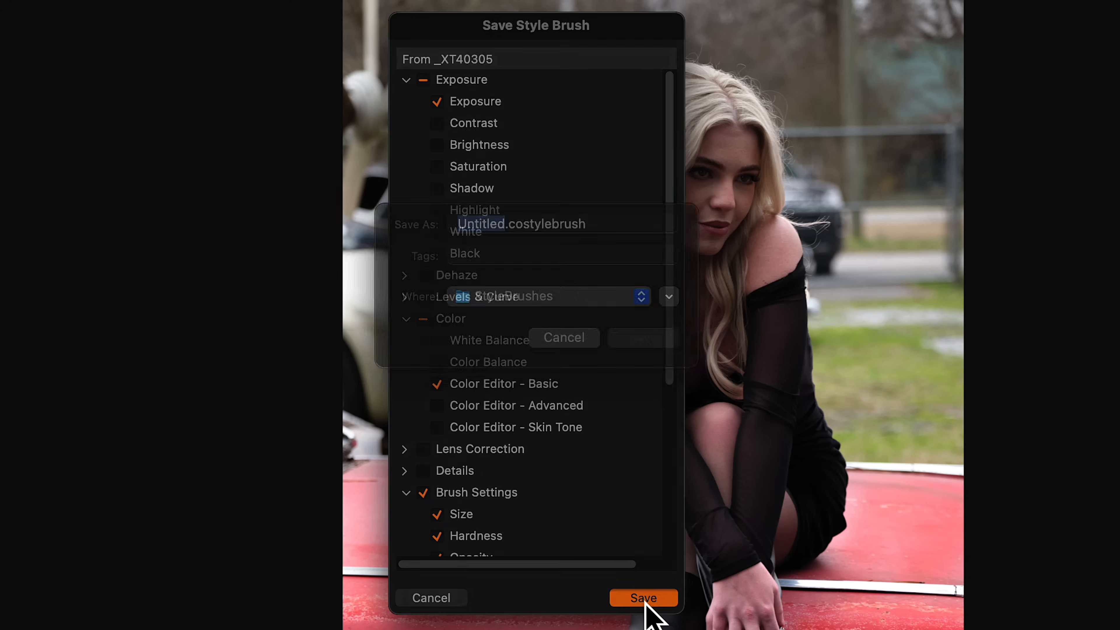
{"action": "type", "text": "Fix Car"}
{"action": "left_click", "coordinate": [641, 368]}
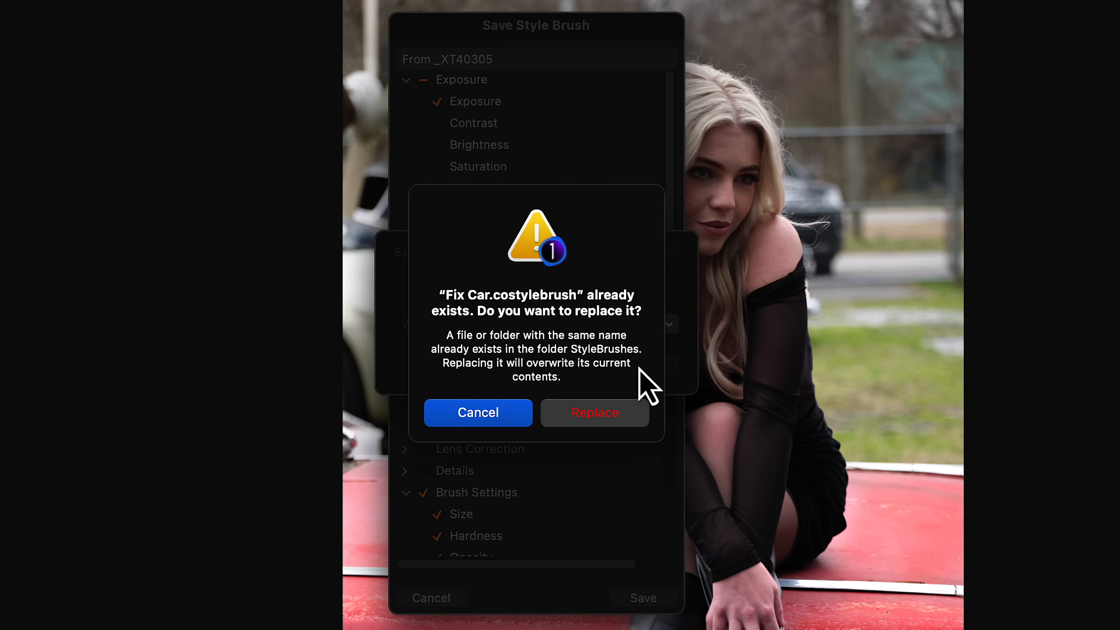
{"action": "left_click", "coordinate": [604, 417]}
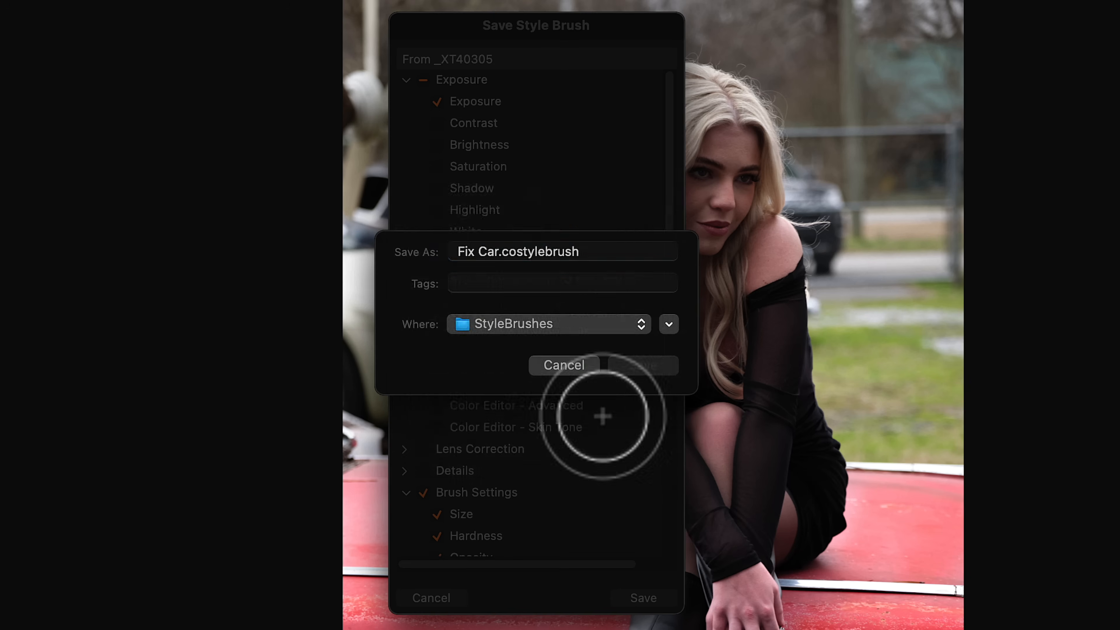
{"action": "key", "text": "Up"}
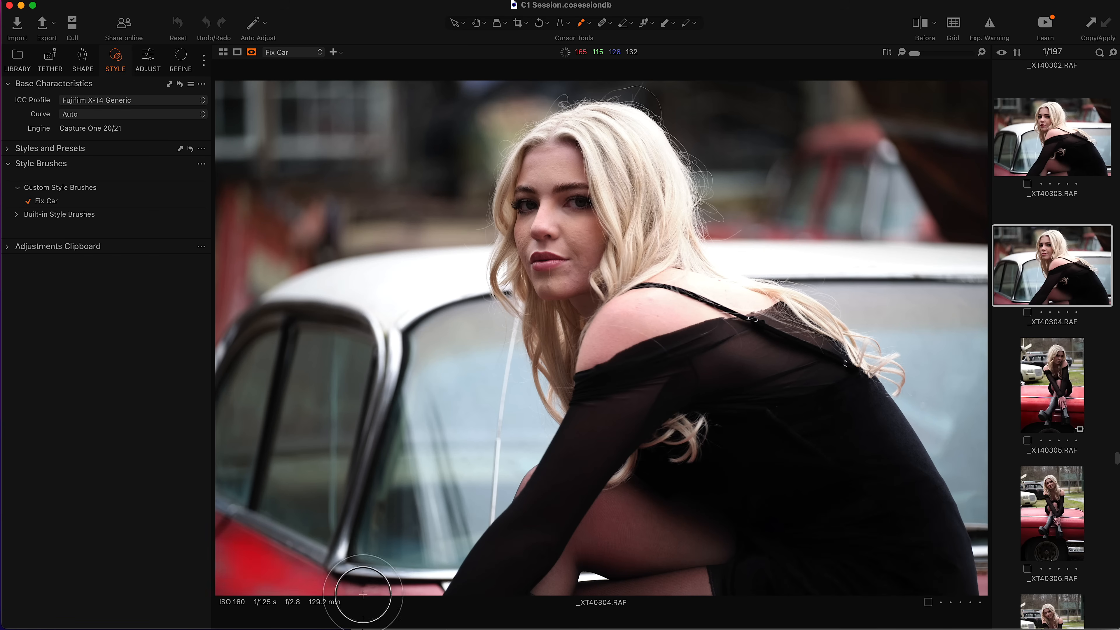
{"action": "left_click", "coordinate": [147, 68]}
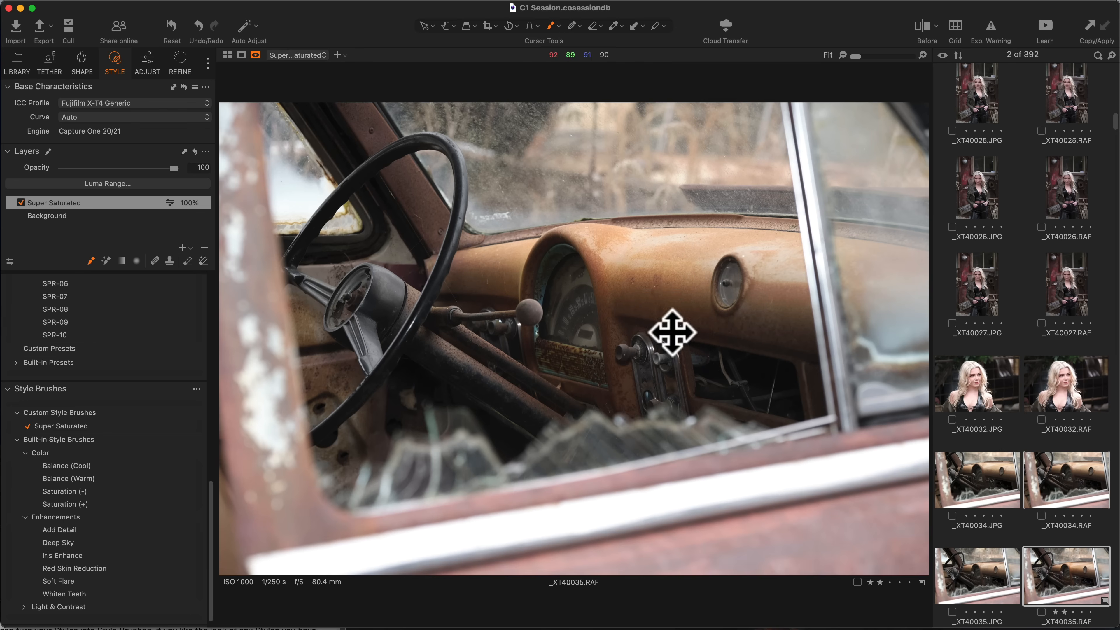
{"action": "key", "text": "super+z"}
{"action": "right_click", "coordinate": [624, 323]}
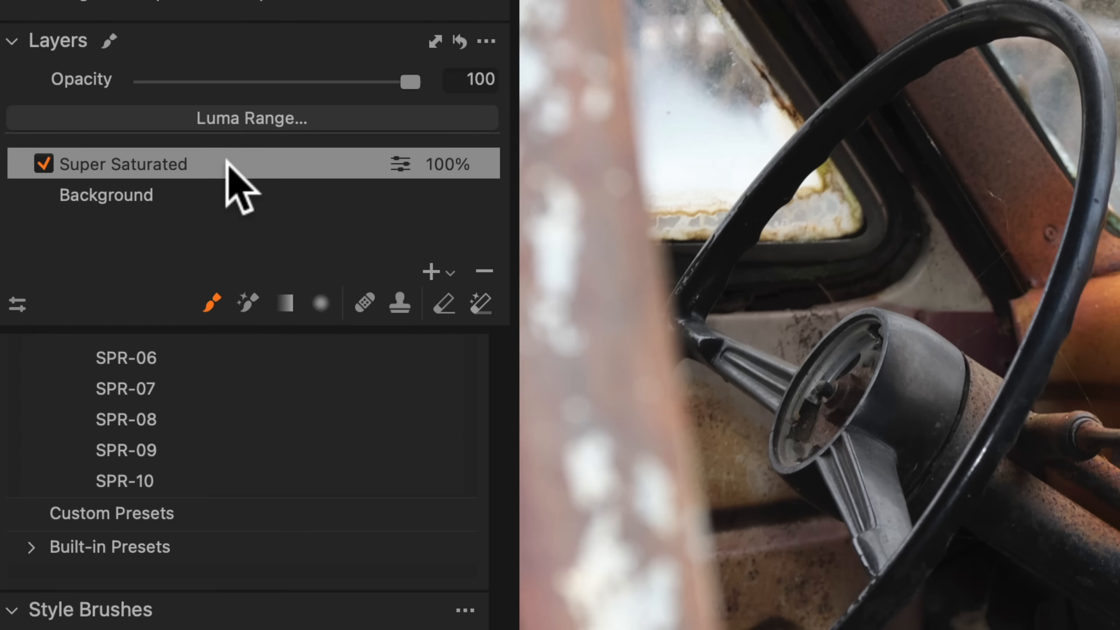
Step: Save the Super Saturated layer's adjustments as a style named Super Saturated
{"action": "right_click", "coordinate": [229, 164]}
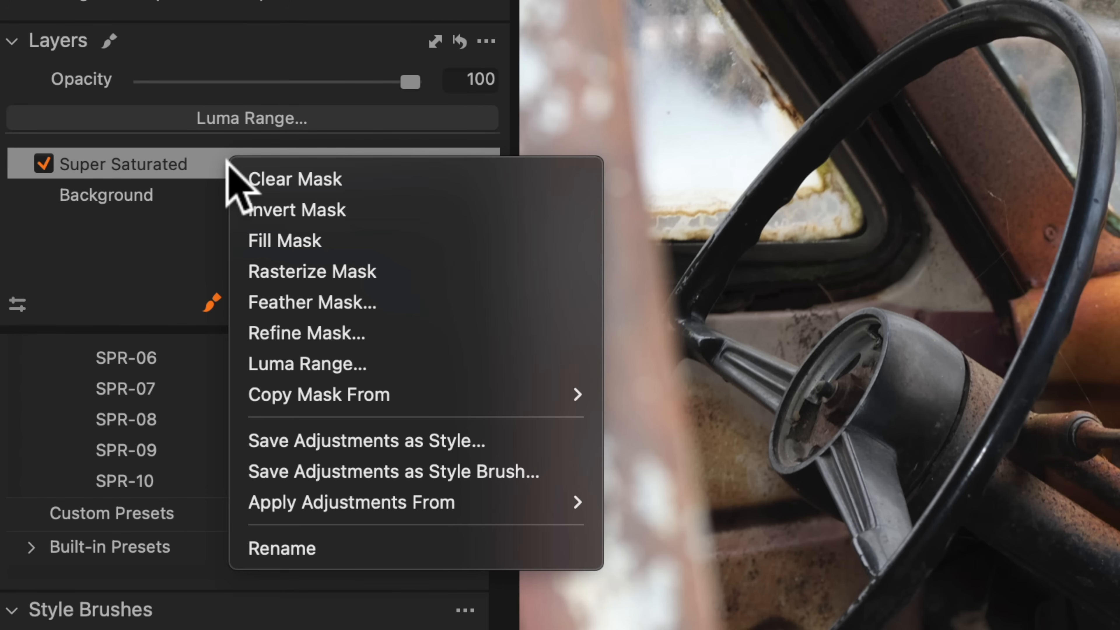
{"action": "left_click", "coordinate": [391, 442]}
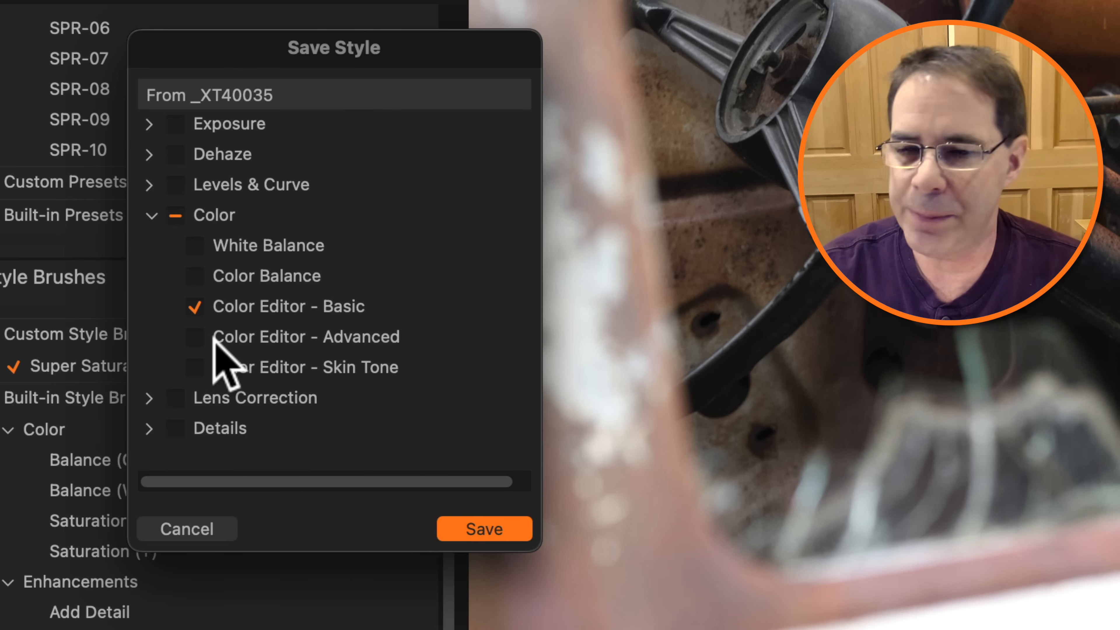
{"action": "left_click", "coordinate": [498, 527]}
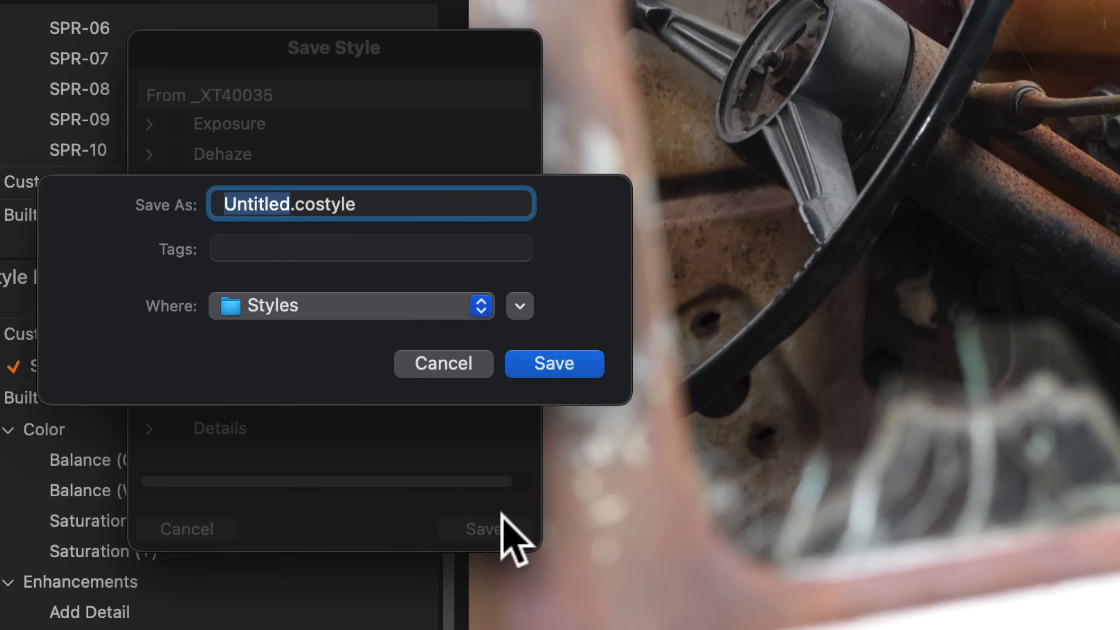
{"action": "type", "text": "Super Saturate"}
{"action": "type", "text": "d"}
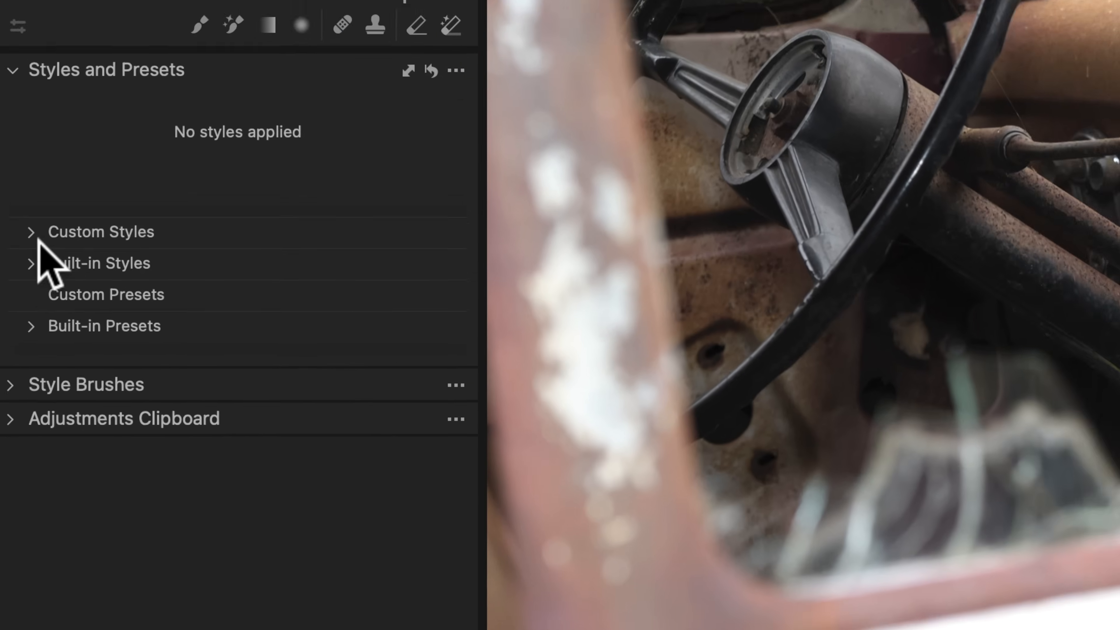
Step: Apply the built-in Color Effects - Creative 7 style to a new layer
{"action": "left_click", "coordinate": [18, 350]}
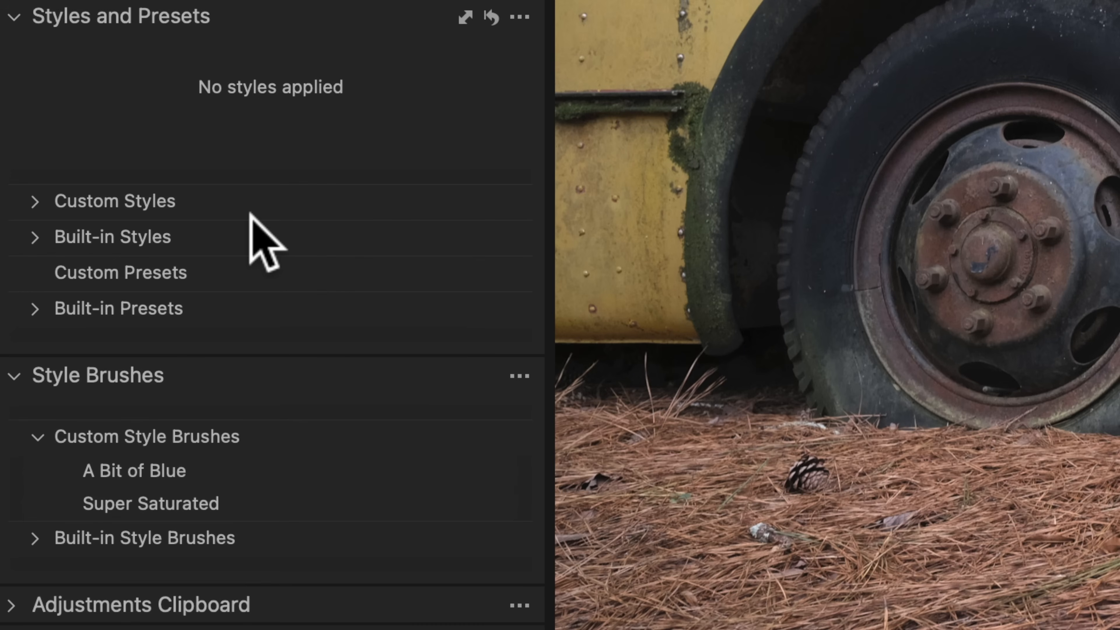
{"action": "left_click", "coordinate": [40, 240]}
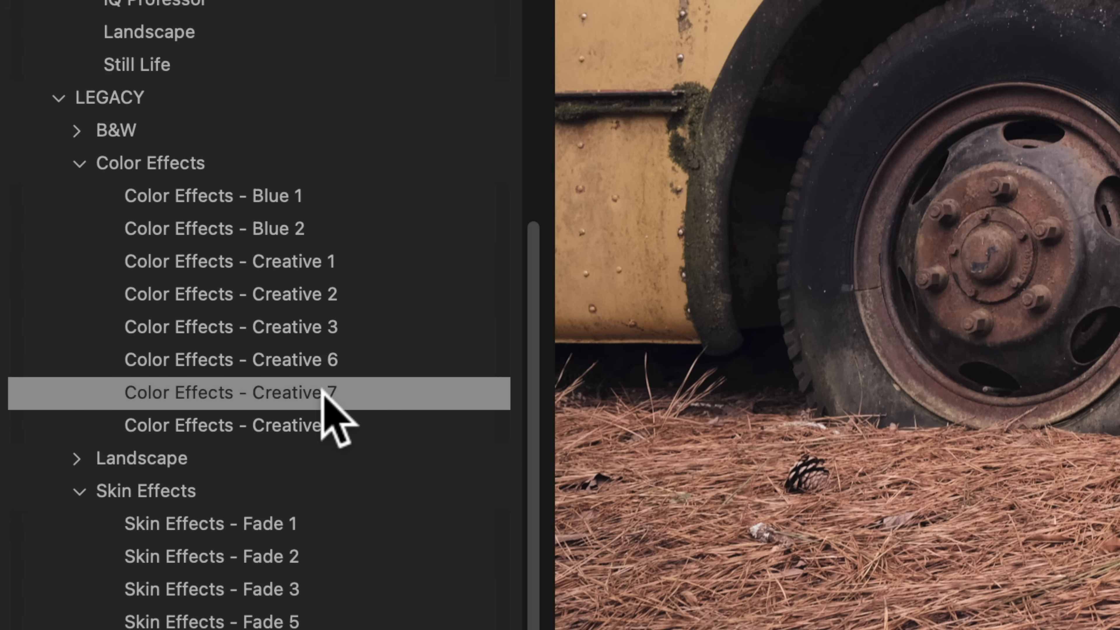
{"action": "right_click", "coordinate": [322, 389]}
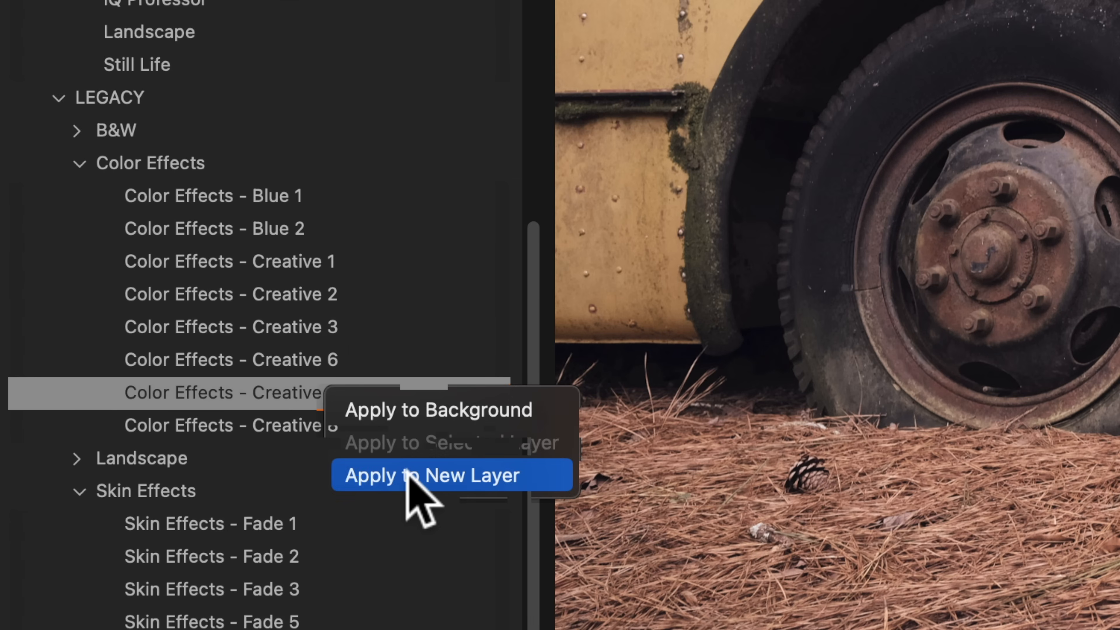
{"action": "left_click", "coordinate": [526, 474]}
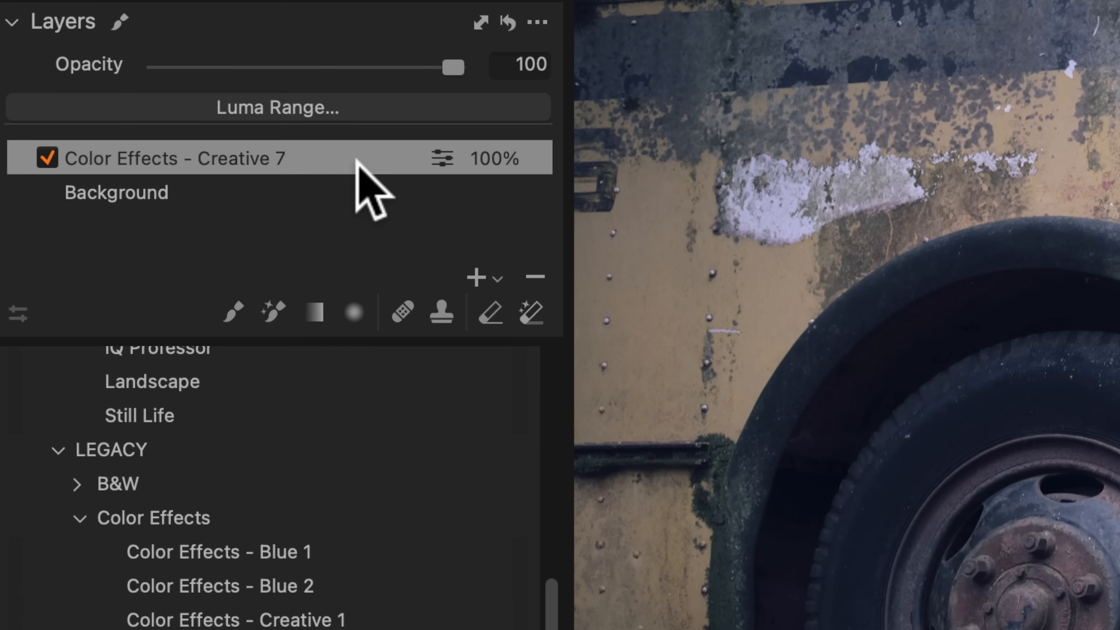
Step: Save the Color Effects - Creative 7 layer's adjustments as a style brush named A Bit of Warm
{"action": "right_click", "coordinate": [327, 153]}
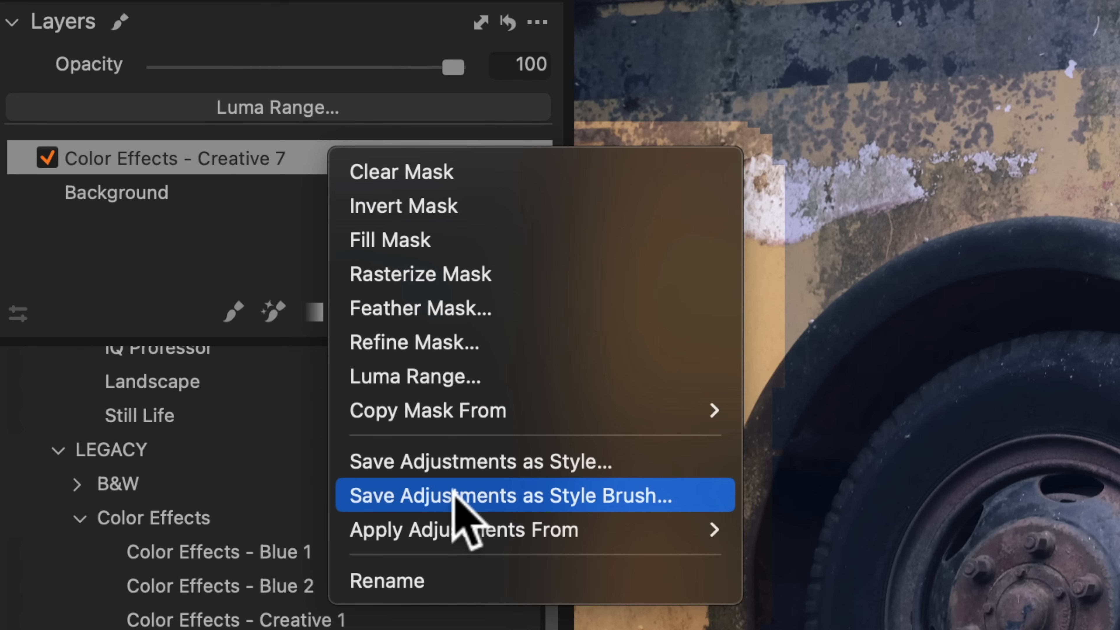
{"action": "left_click", "coordinate": [546, 494]}
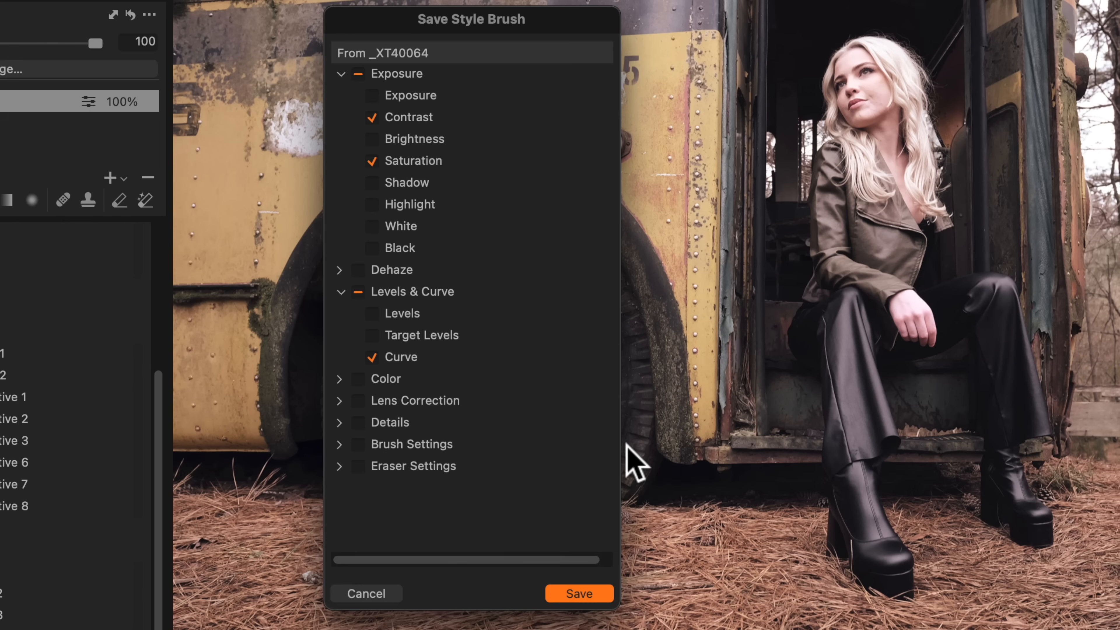
{"action": "left_click", "coordinate": [582, 592]}
{"action": "type", "text": "A Bit of Warm"}
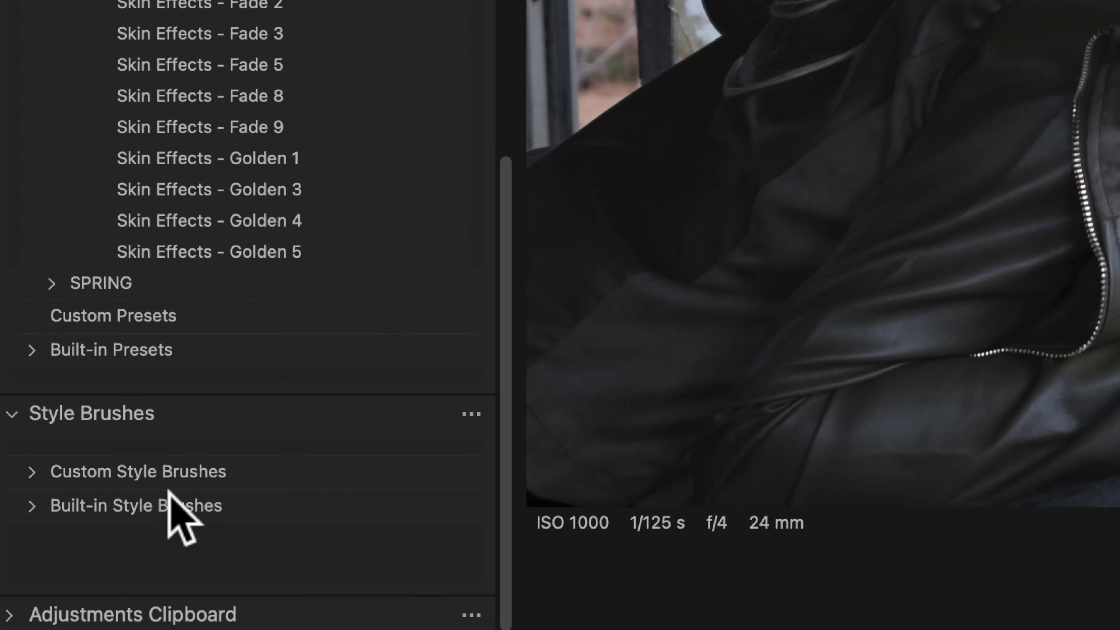
Step: Select the A Bit of Warm style brush and paint over the model's leather jacket
{"action": "left_click", "coordinate": [167, 487]}
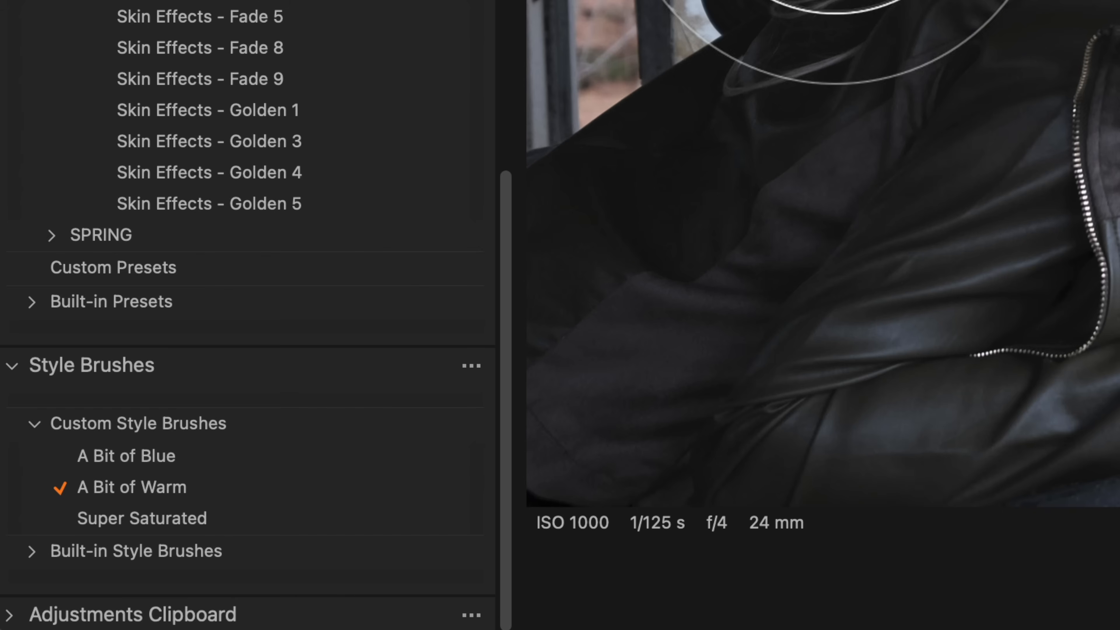
{"action": "mouse_move", "coordinate": [675, 170]}
{"action": "left_mouse_down"}
{"action": "mouse_move", "coordinate": [646, 195]}
{"action": "mouse_move", "coordinate": [680, 400]}
{"action": "left_mouse_up"}
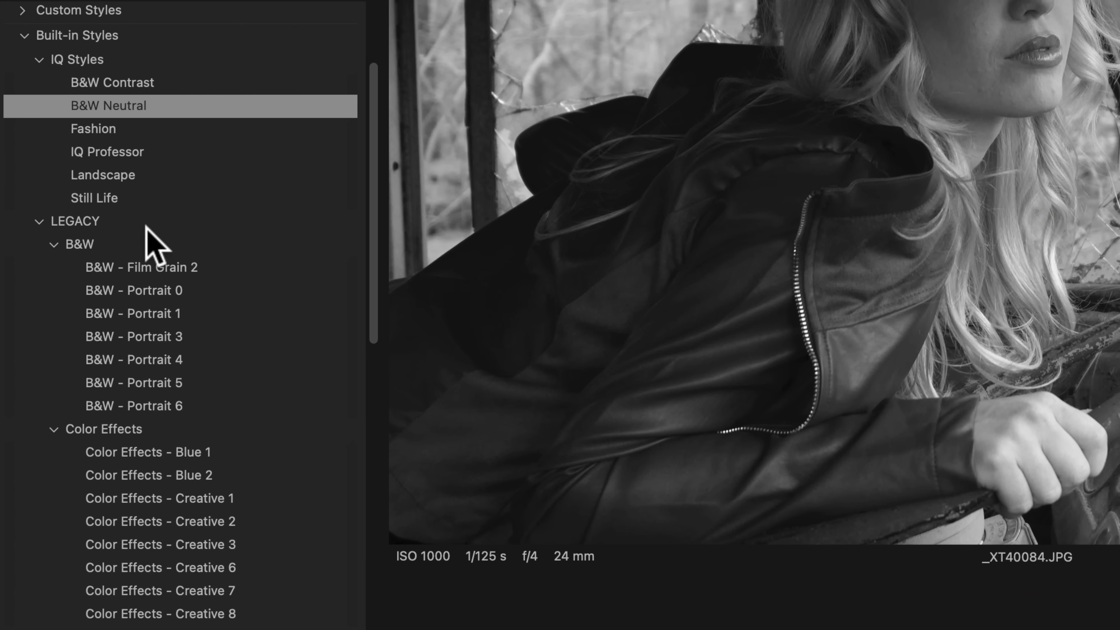
{"action": "scroll", "coordinate": [182, 247], "scroll_direction": "down", "scroll_amount": 1}
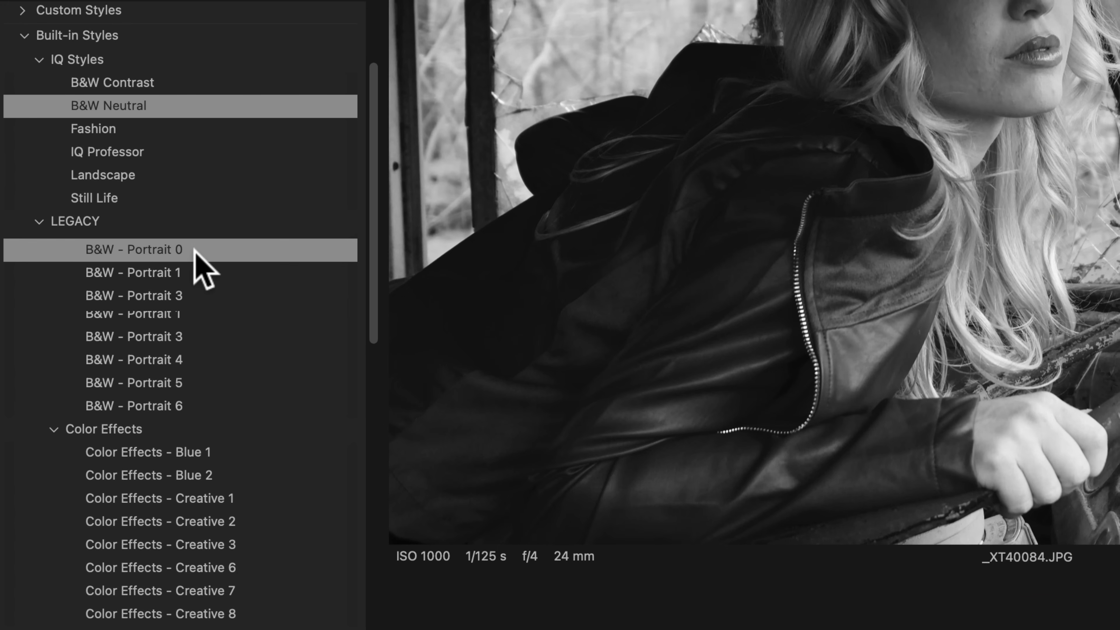
{"action": "right_click", "coordinate": [199, 249]}
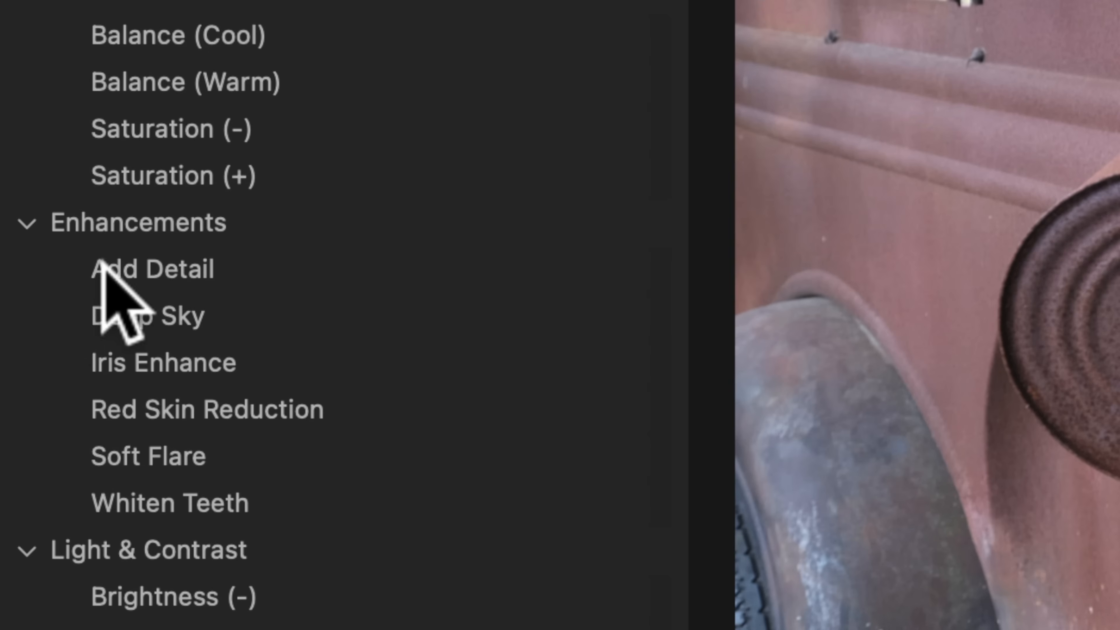
Step: Select the built-in Add Detail style brush and paint over the rusty truck door
{"action": "left_click", "coordinate": [103, 268]}
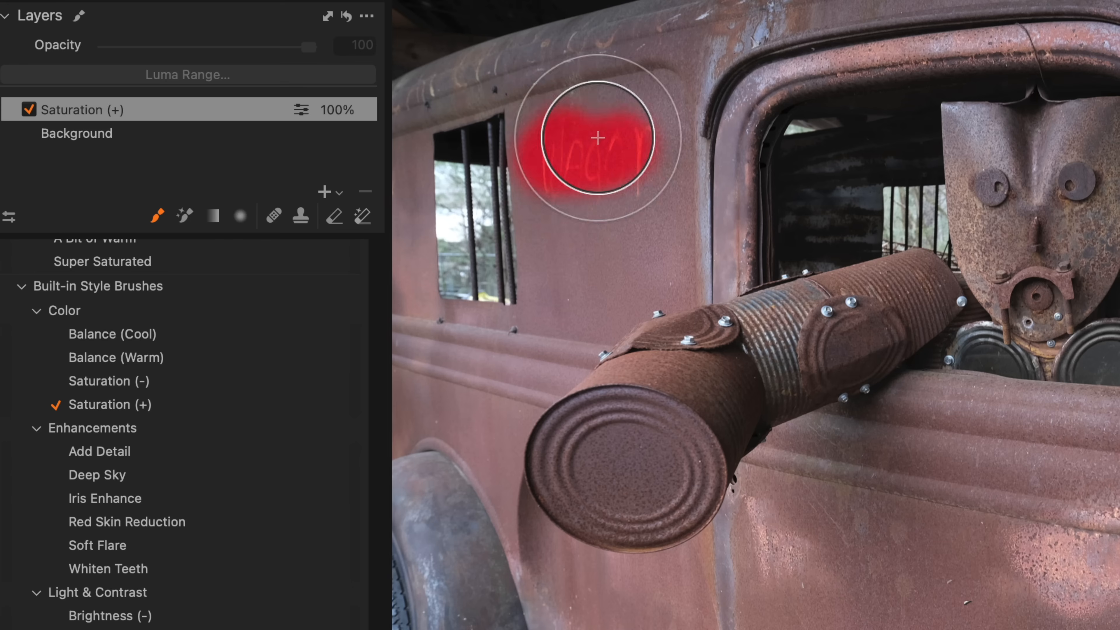
{"action": "mouse_move", "coordinate": [595, 137]}
{"action": "left_mouse_down"}
{"action": "mouse_move", "coordinate": [636, 186]}
{"action": "mouse_move", "coordinate": [629, 156]}
{"action": "left_mouse_up"}
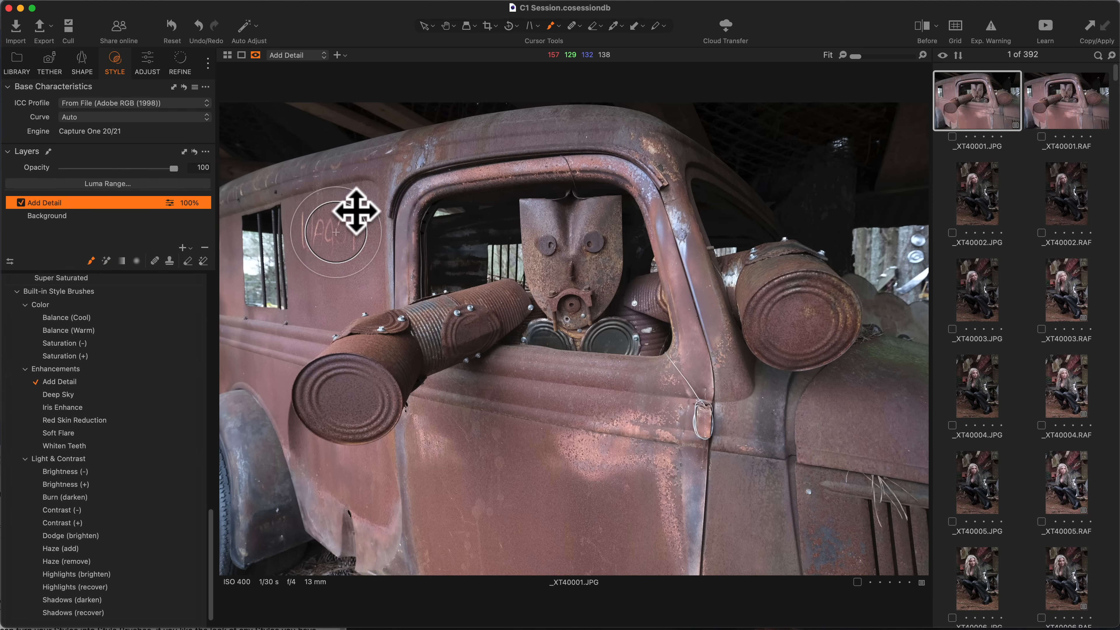
{"action": "mouse_move", "coordinate": [631, 278]}
{"action": "left_mouse_down"}
{"action": "mouse_move", "coordinate": [725, 309]}
{"action": "mouse_move", "coordinate": [783, 301]}
{"action": "left_mouse_up"}
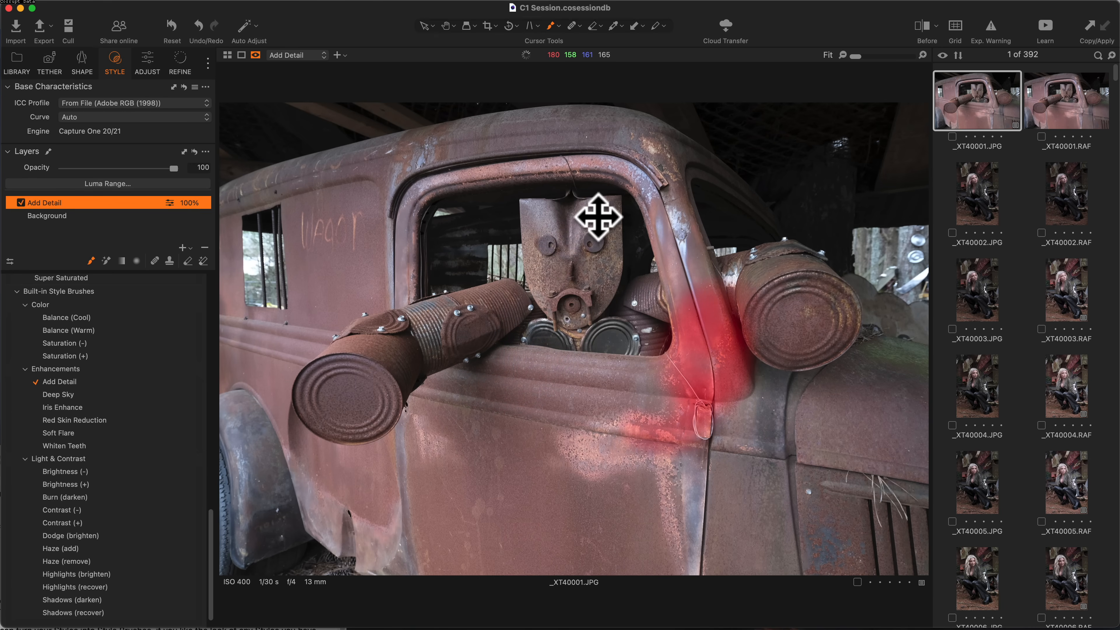